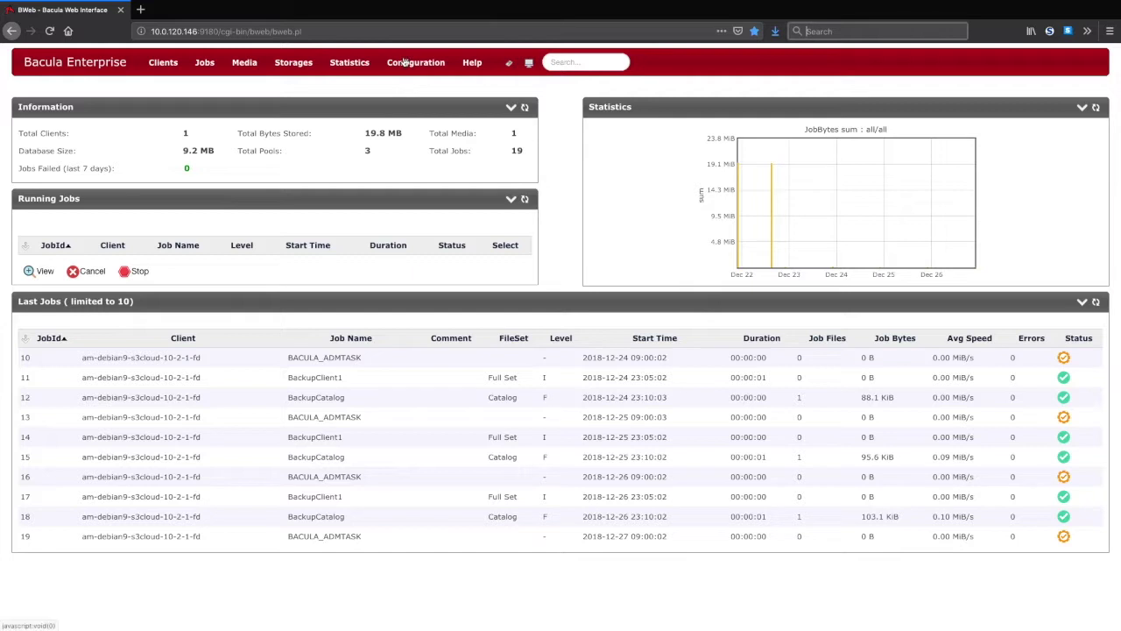
- Start the Add a New Storage Resource wizard from Configure Bacula
{"action": "left_click", "coordinate": [405, 63]}
{"action": "left_click", "coordinate": [405, 112]}
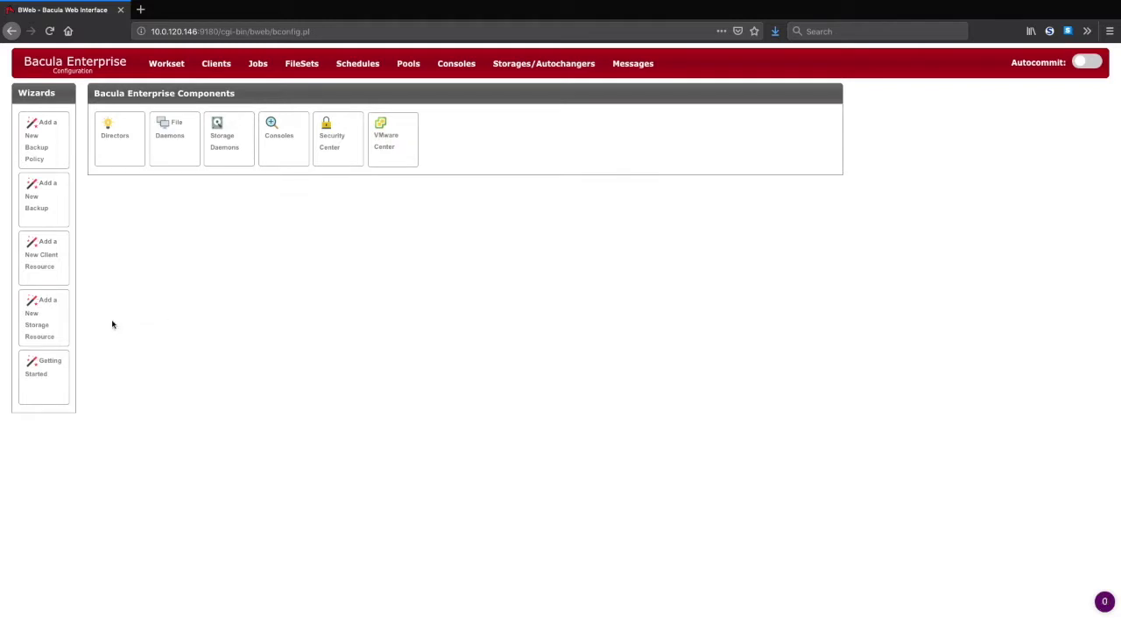
{"action": "left_click", "coordinate": [64, 323]}
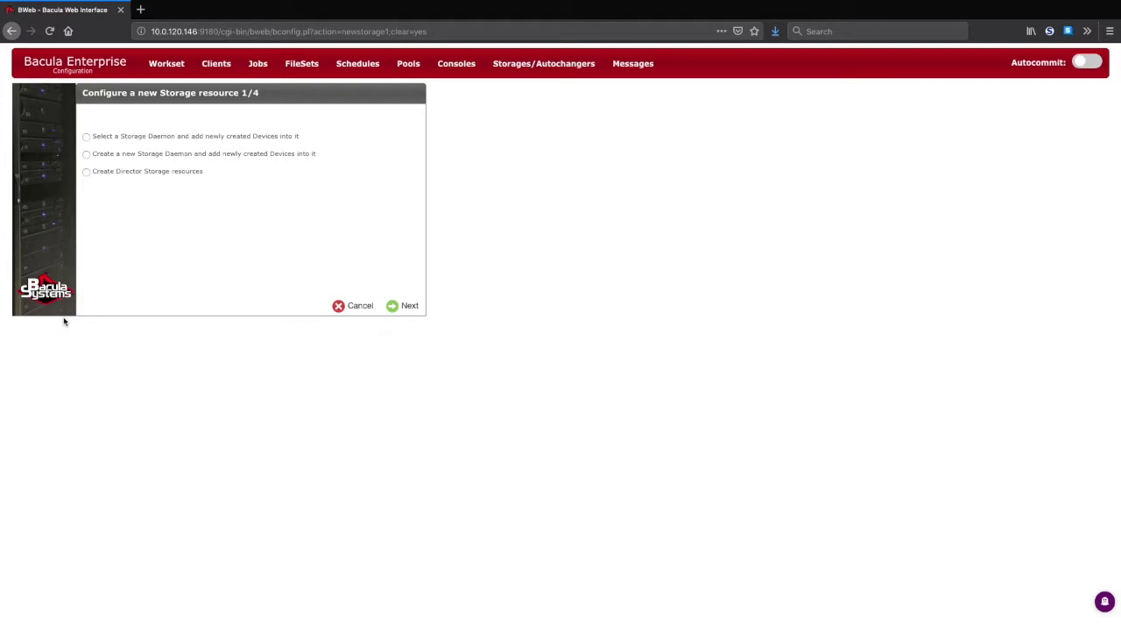
- Target the existing storage daemon with a Cloud Virtual Disk Changer device type
{"action": "left_click", "coordinate": [86, 137]}
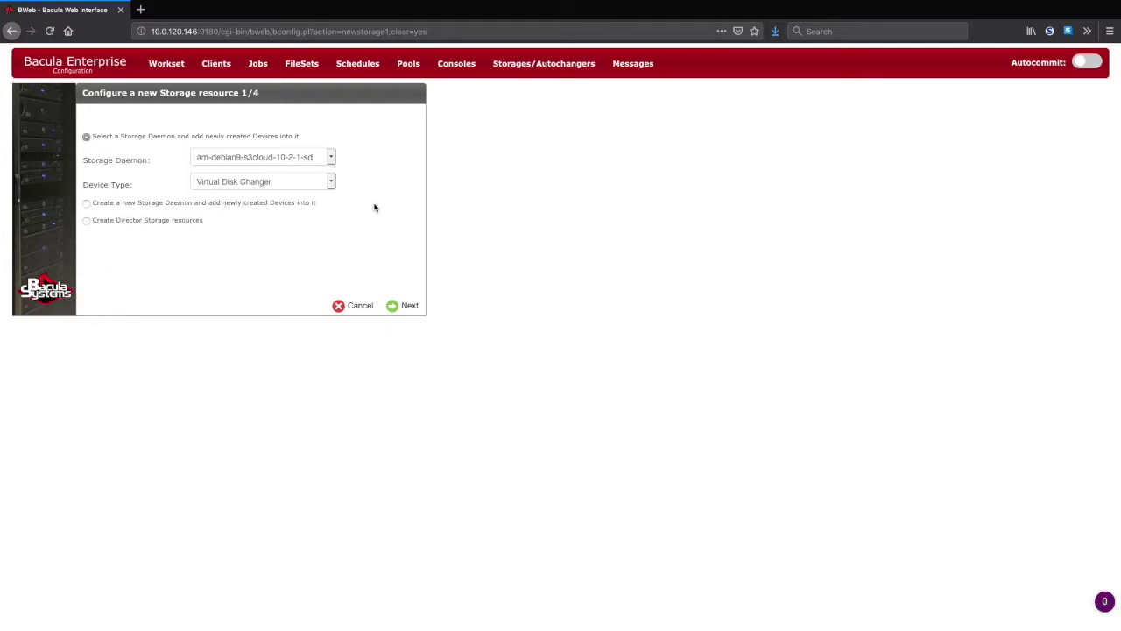
{"action": "left_click", "coordinate": [331, 181]}
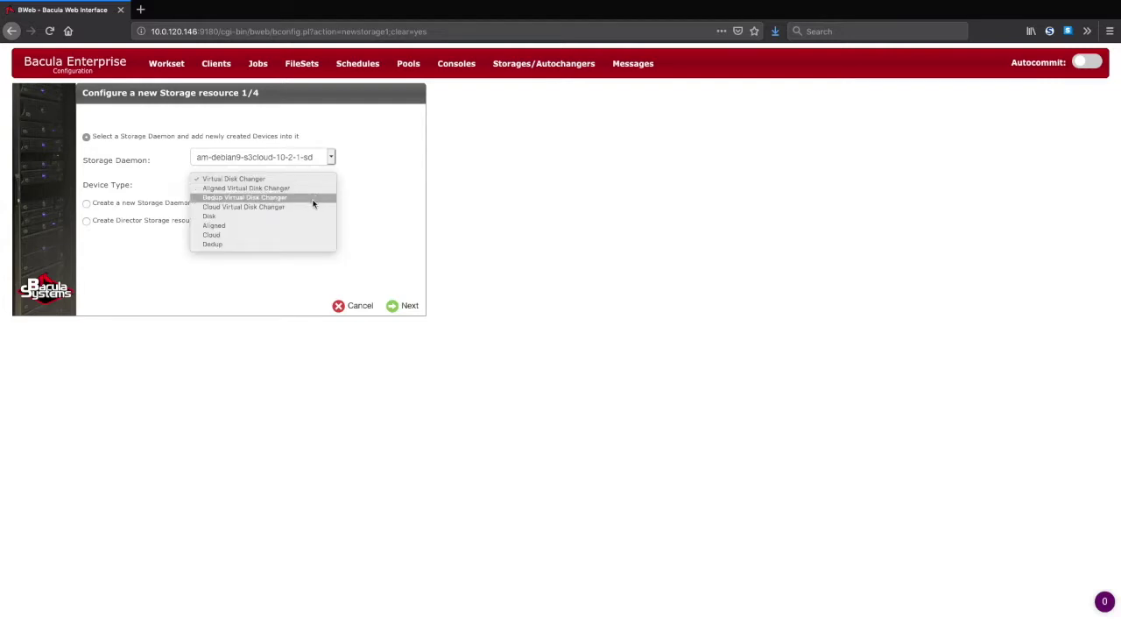
{"action": "left_click", "coordinate": [309, 207]}
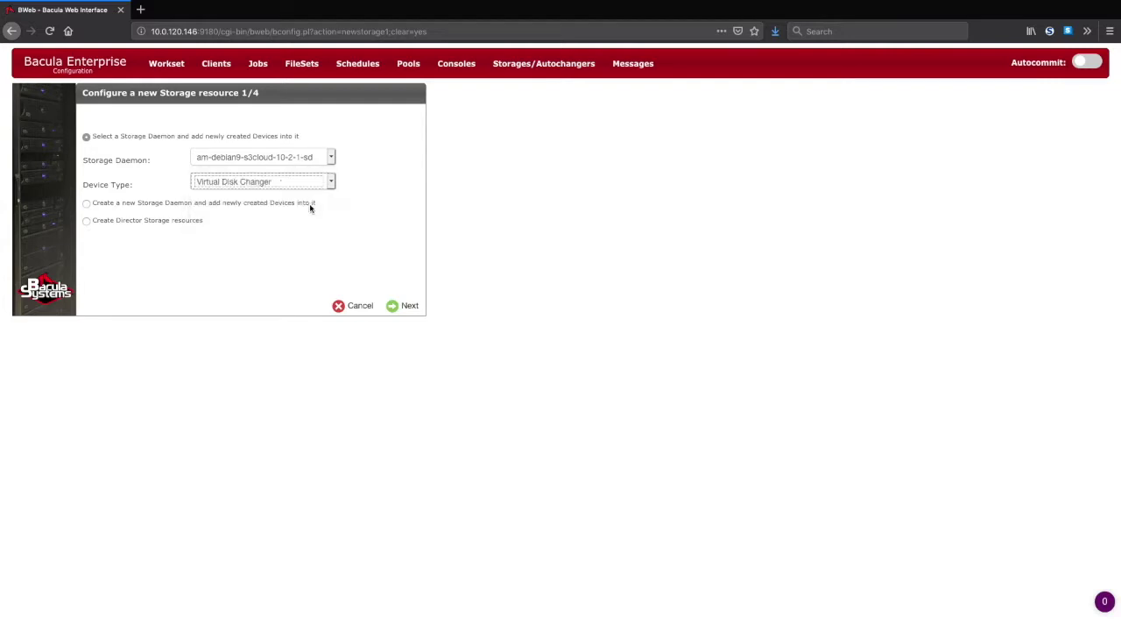
{"action": "left_click", "coordinate": [395, 306]}
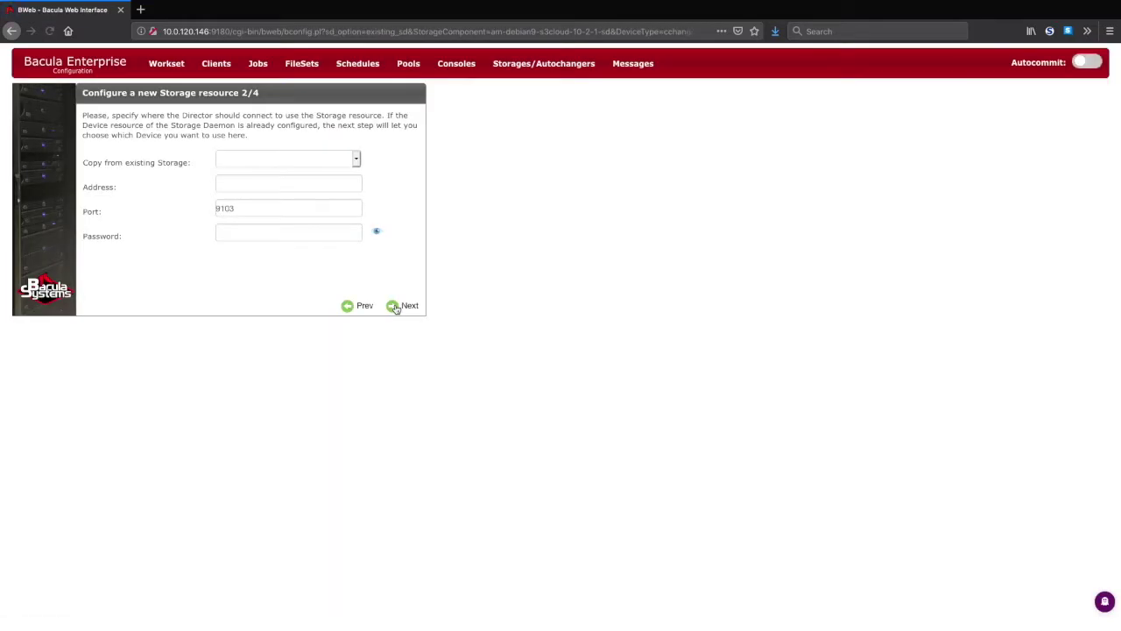
- Copy the connection settings from the File1 storage and continue to step 3
{"action": "left_click", "coordinate": [355, 161]}
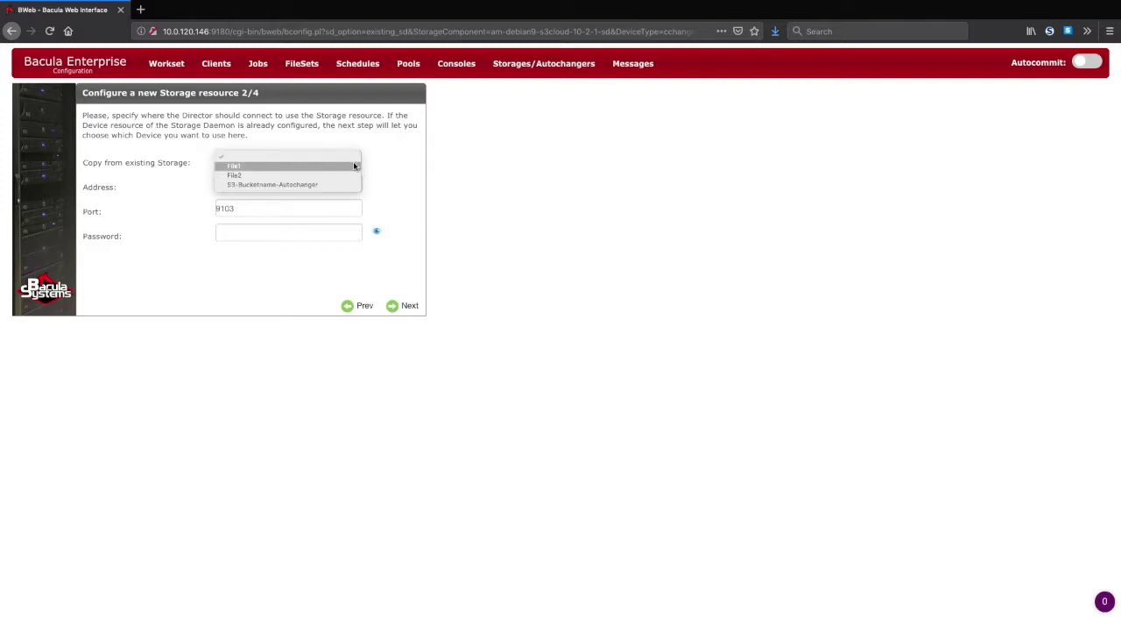
{"action": "left_click", "coordinate": [354, 165]}
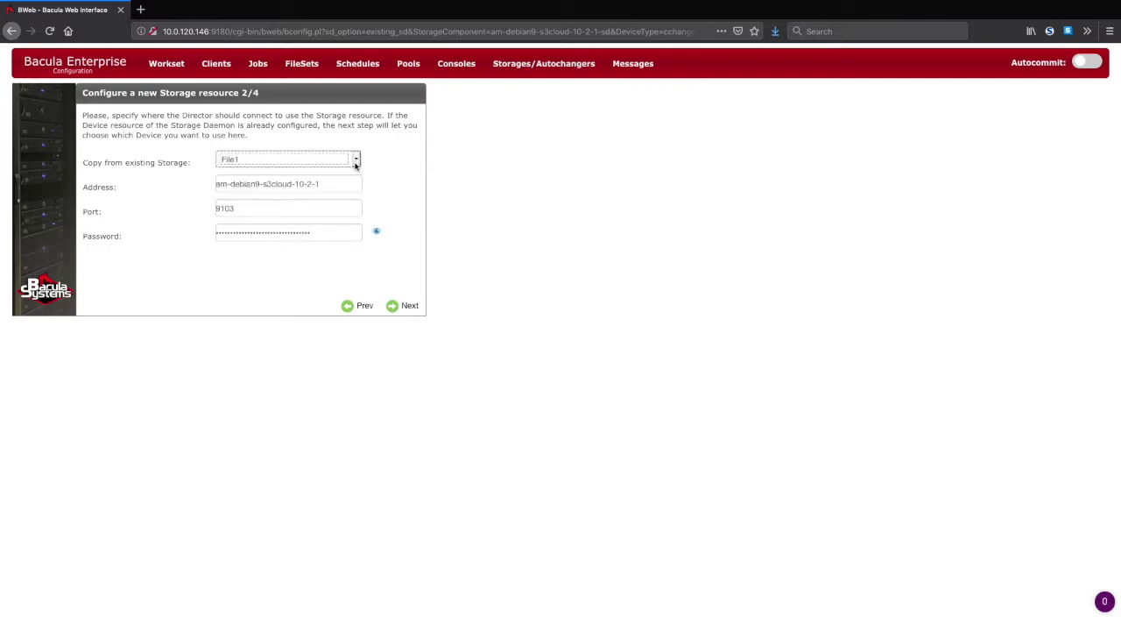
{"action": "left_click", "coordinate": [393, 305]}
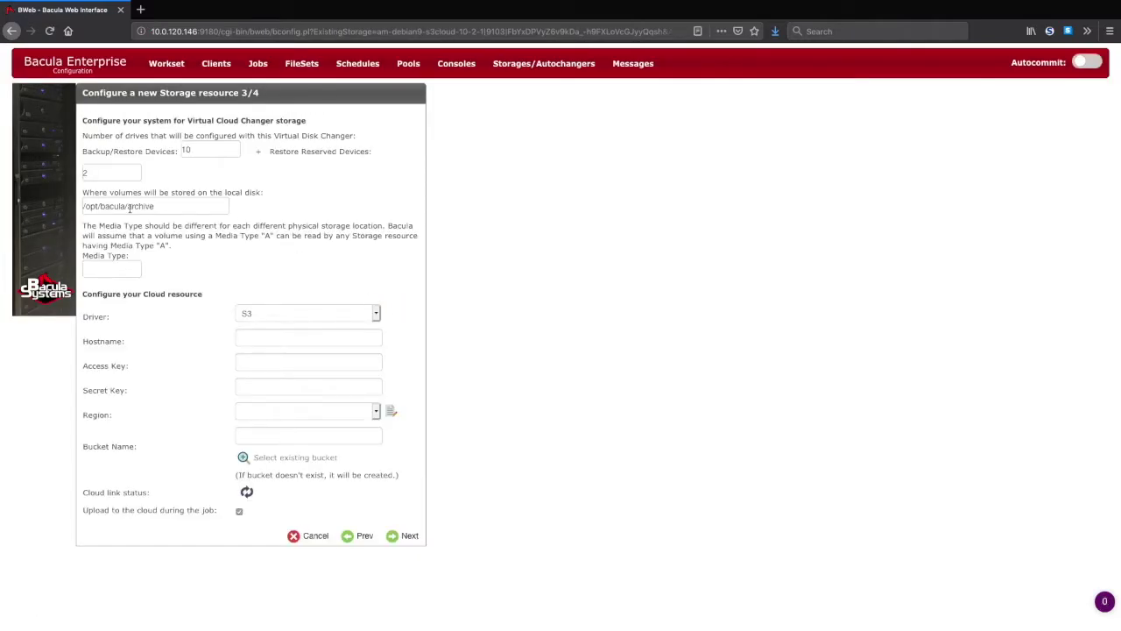
- Change the local disk path to /opt/bacula/cloud_cache and set Media Type to s3-bucketname
{"action": "double_click", "coordinate": [129, 209]}
{"action": "type", "text": "cloud_cache"}
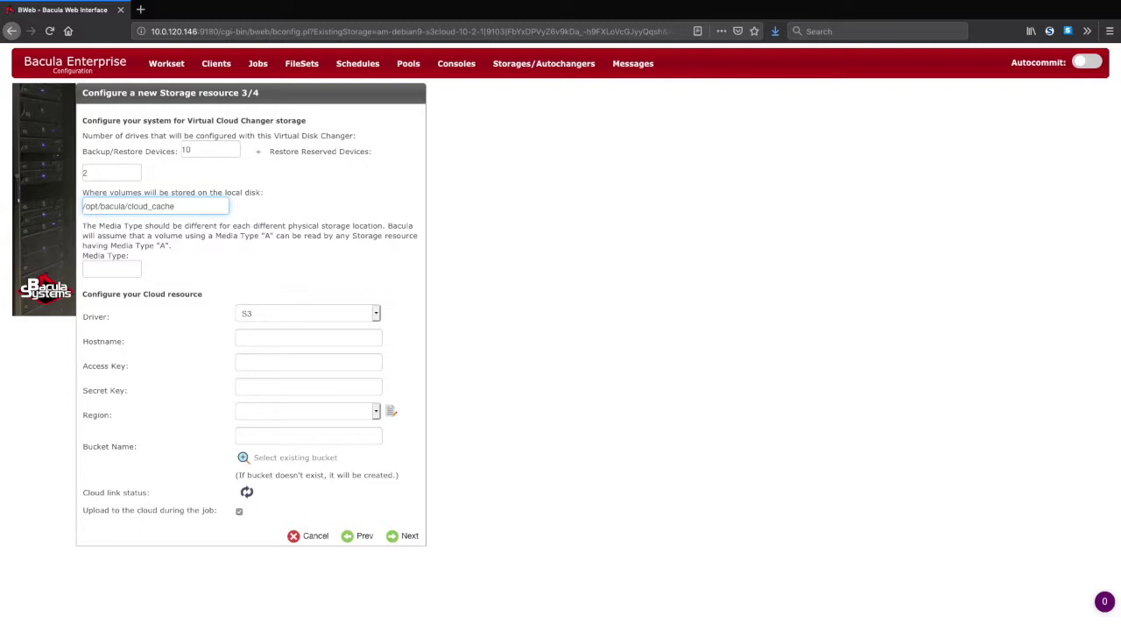
{"action": "left_click", "coordinate": [122, 268]}
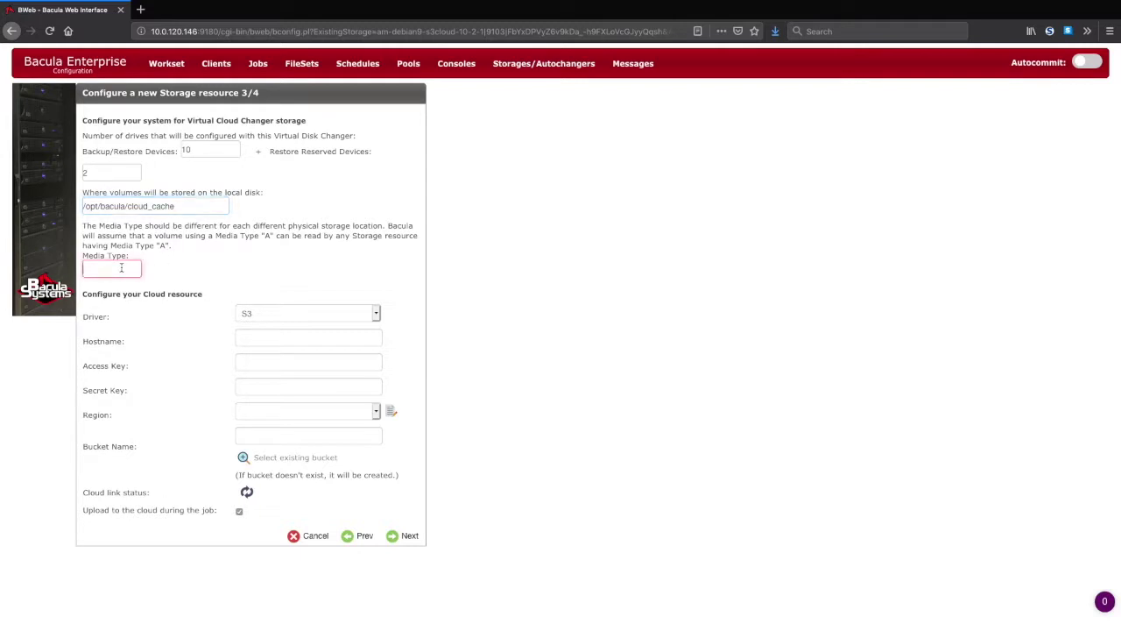
{"action": "type", "text": "s3-bucketname"}
{"action": "left_click", "coordinate": [155, 271]}
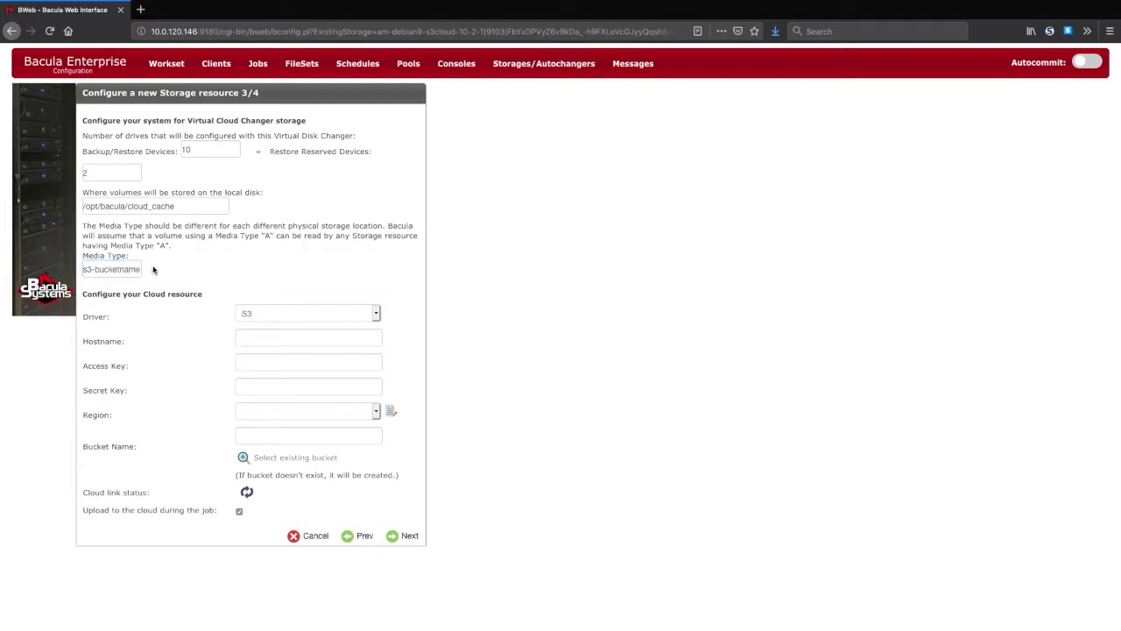
{"action": "left_click", "coordinate": [377, 312]}
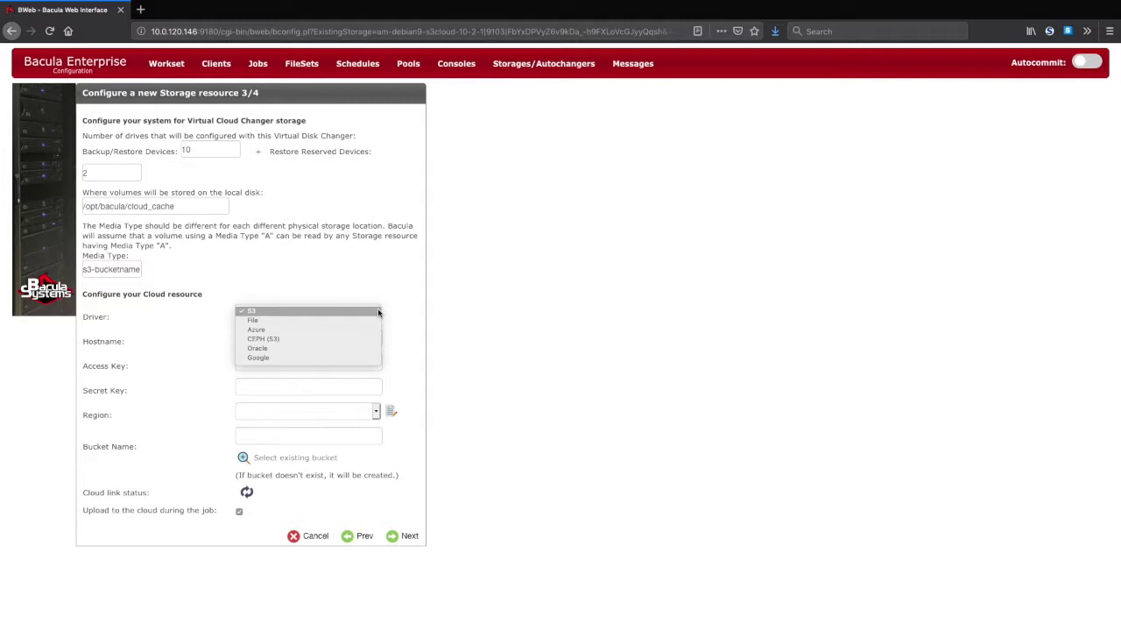
- Keep the S3 driver, paste the S3 endpoint as Hostname, and enter the access and secret keys
{"action": "left_click", "coordinate": [378, 311]}
{"action": "left_click", "coordinate": [256, 341]}
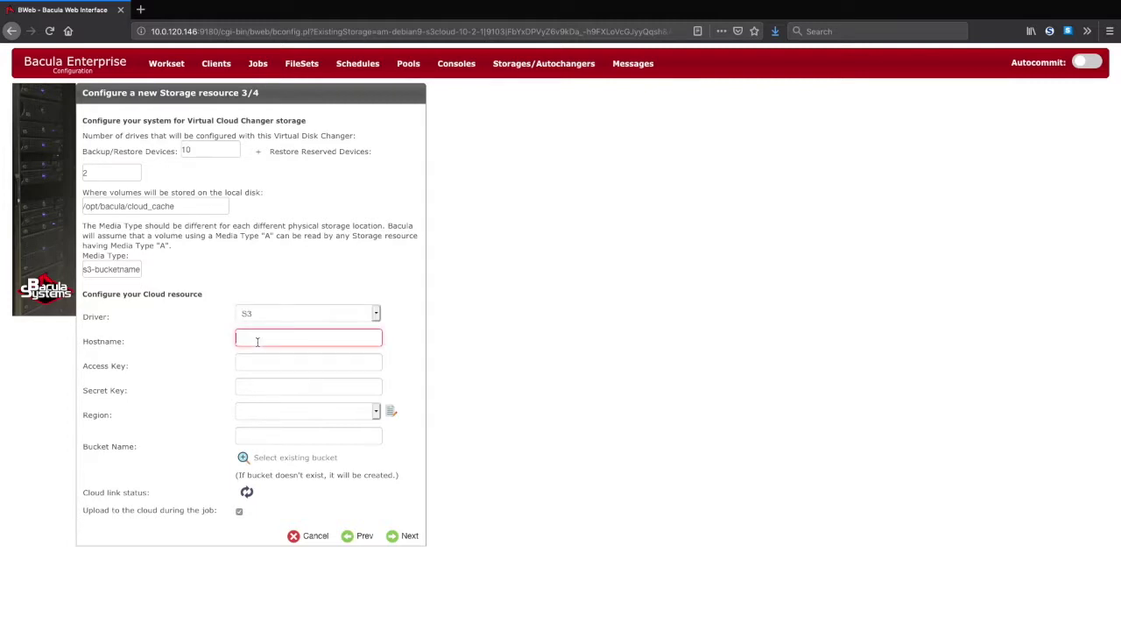
{"action": "type", "text": "http://s3.amazonaws.com/bucket"}
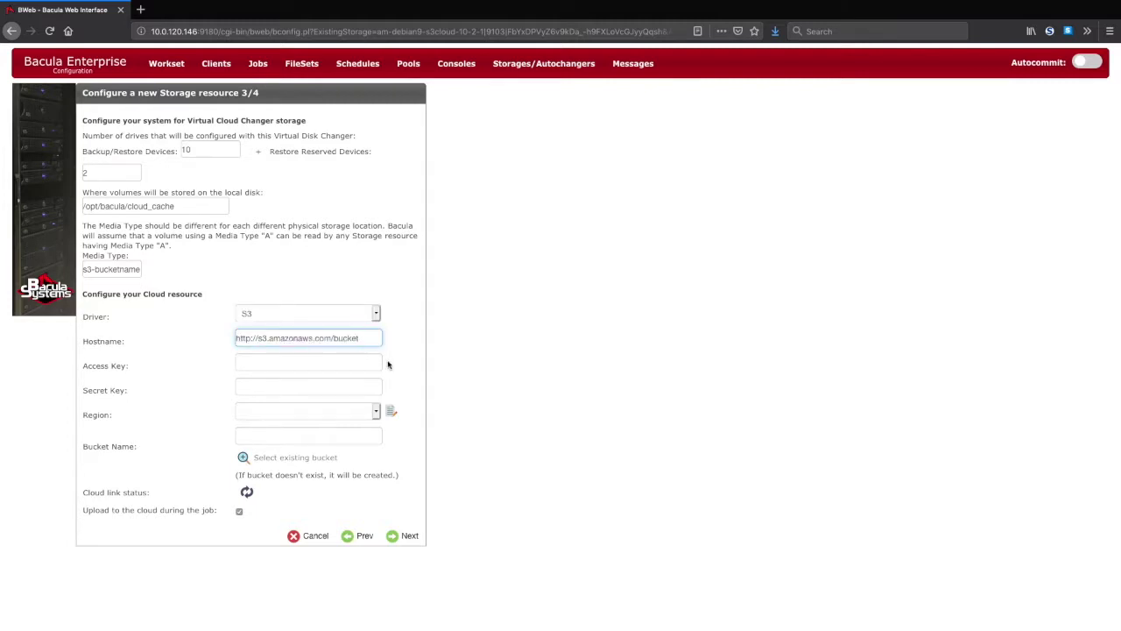
{"action": "left_click", "coordinate": [371, 362]}
{"action": "type", "text": "abc"}
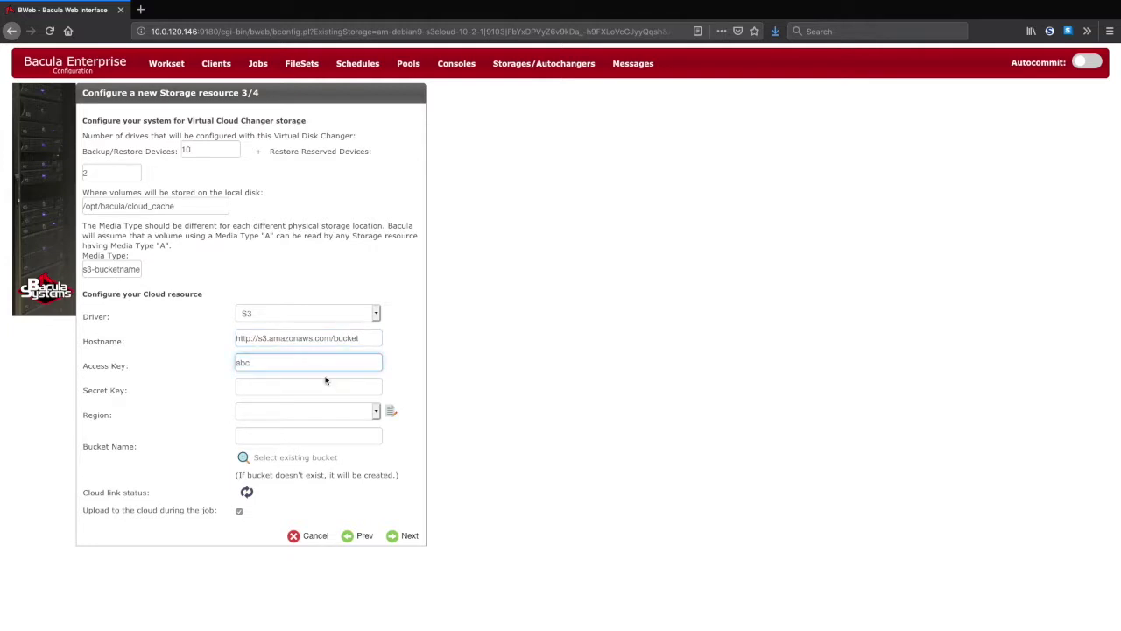
{"action": "left_click", "coordinate": [318, 390]}
{"action": "type", "text": "123"}
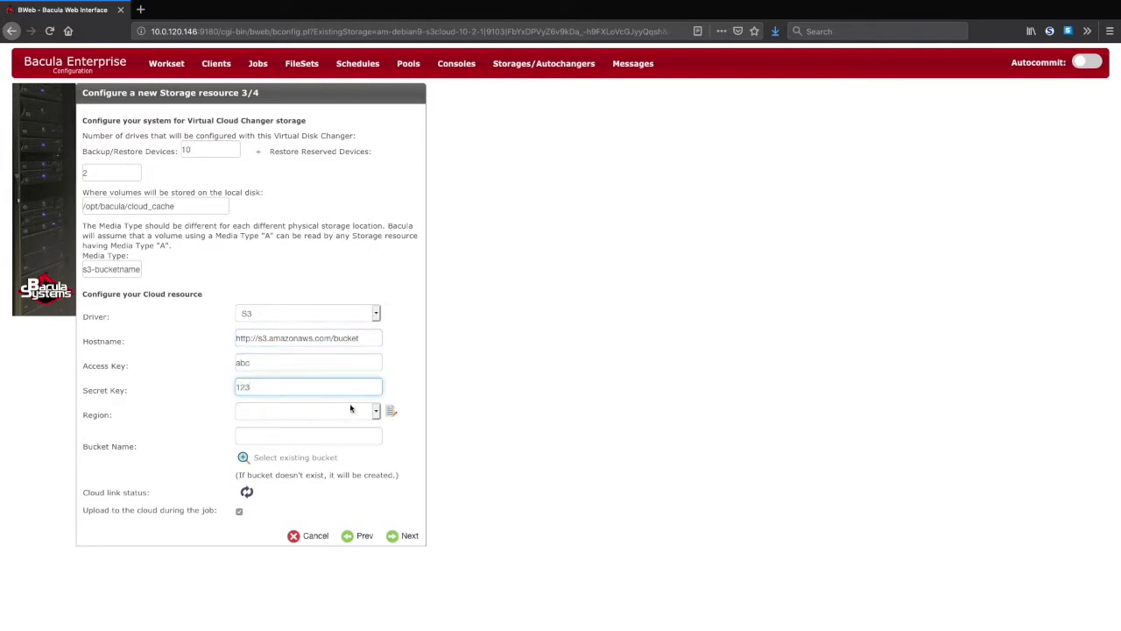
- Set the region to US West (Oregon) and the bucket name to bucketname
{"action": "left_click", "coordinate": [376, 412]}
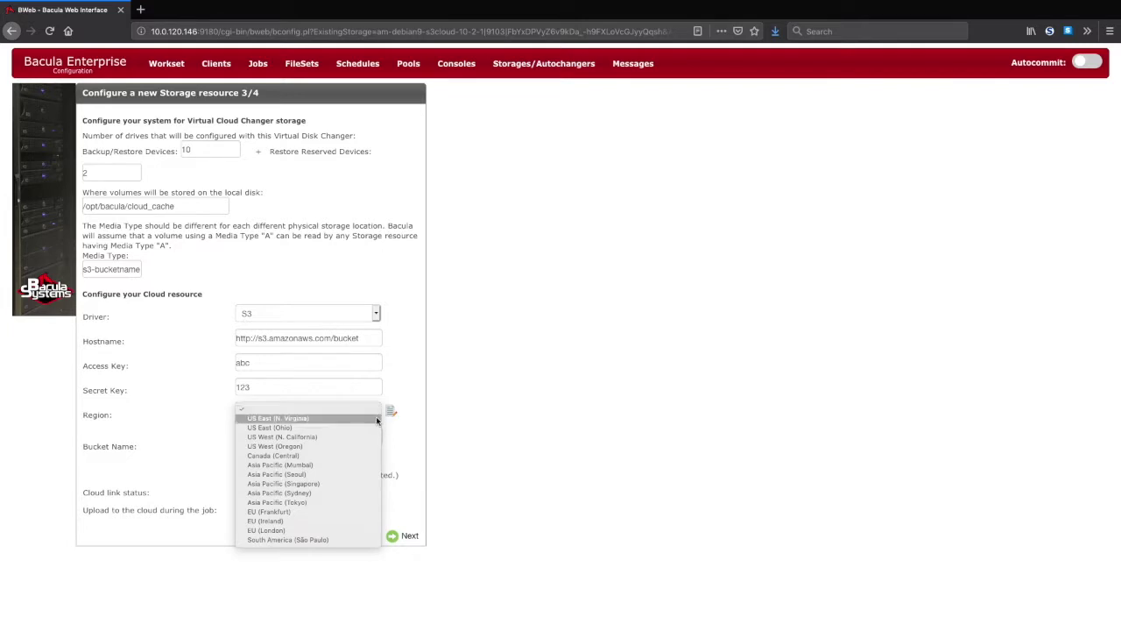
{"action": "left_click", "coordinate": [374, 447]}
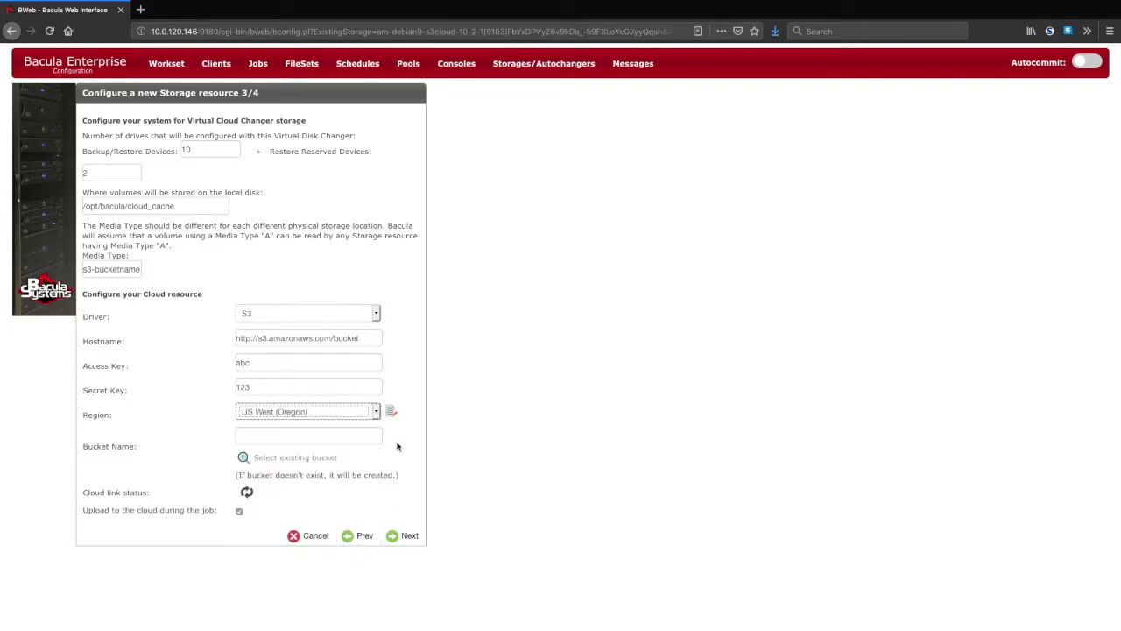
{"action": "left_click", "coordinate": [370, 436]}
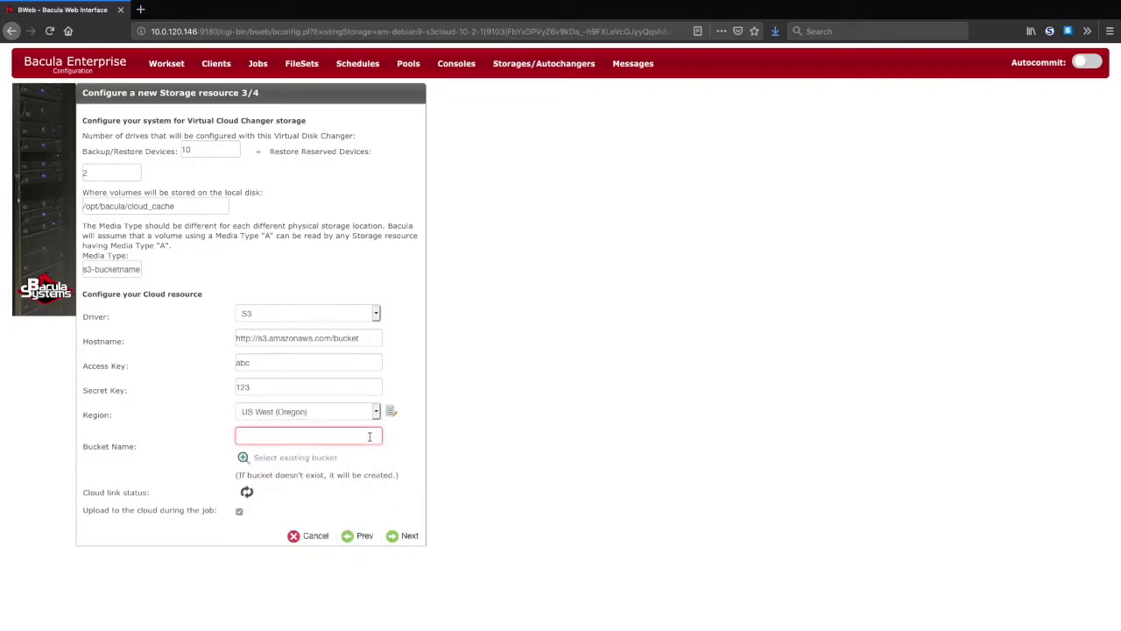
{"action": "type", "text": "bucketname"}
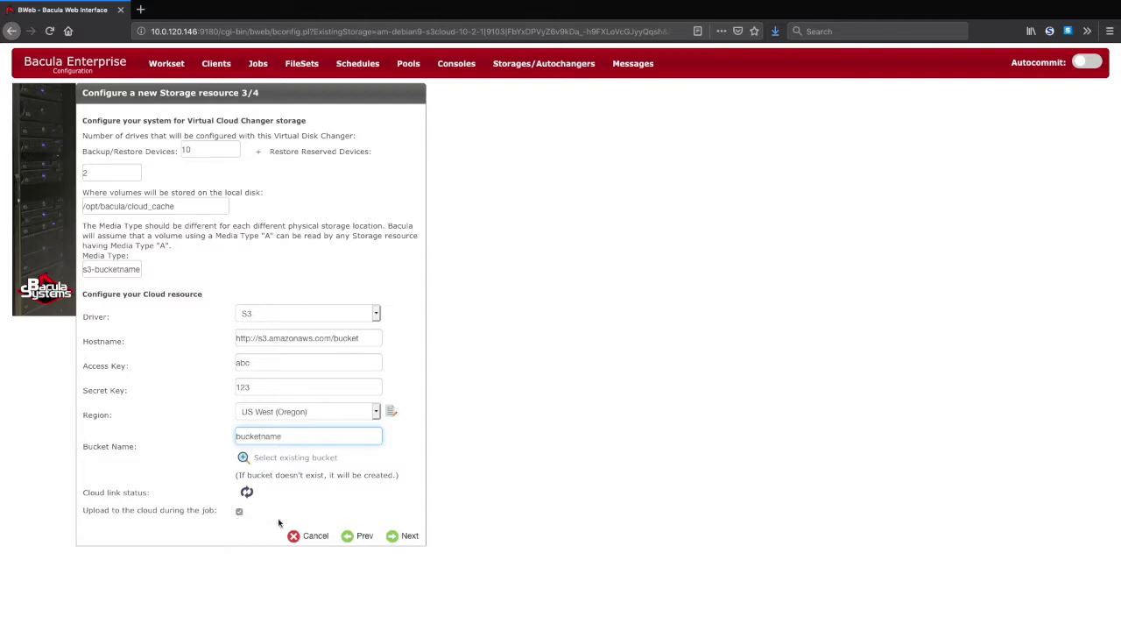
- Name the storage S3-Bucketname-Autochanger and save it to the workset
{"action": "left_click", "coordinate": [396, 536]}
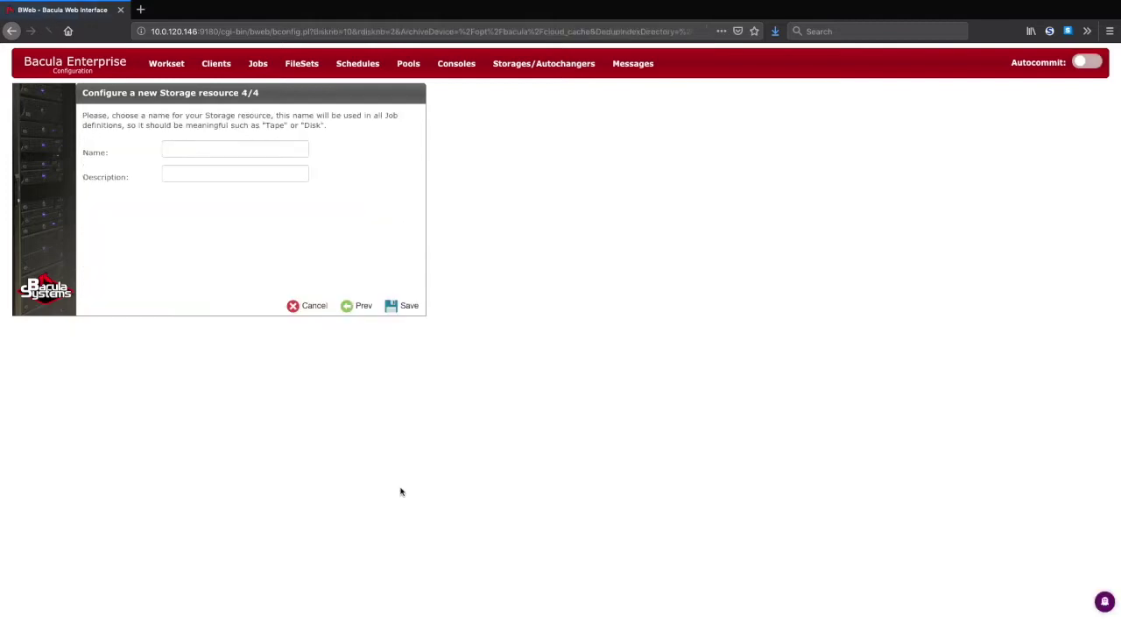
{"action": "left_click", "coordinate": [214, 151]}
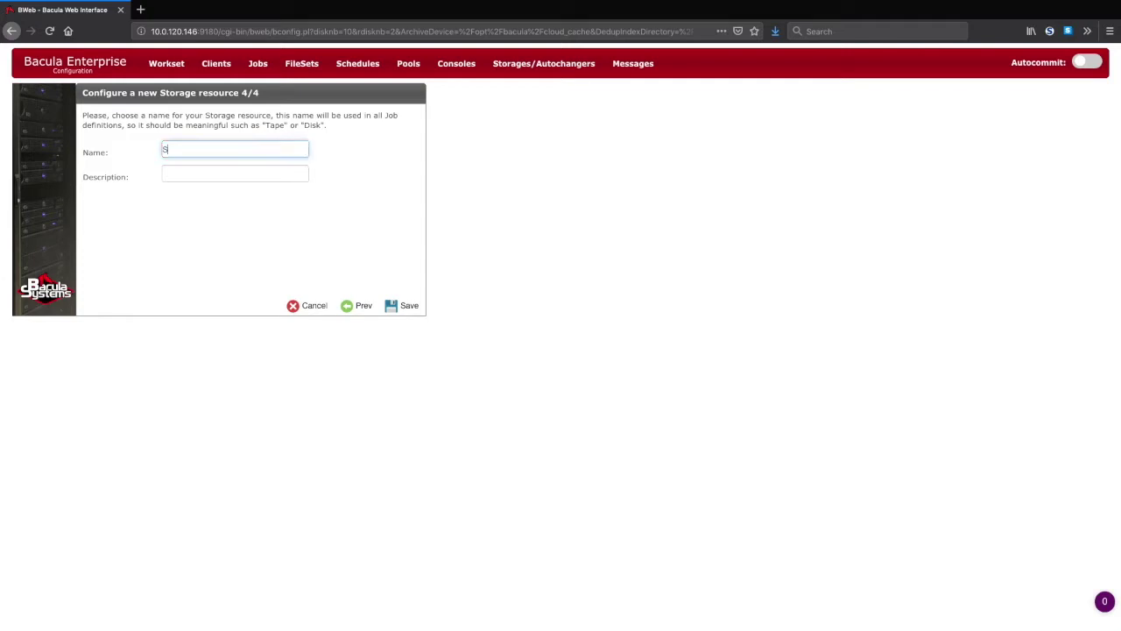
{"action": "type", "text": "S3-Bucketname-Autochanger"}
{"action": "left_click", "coordinate": [388, 305]}
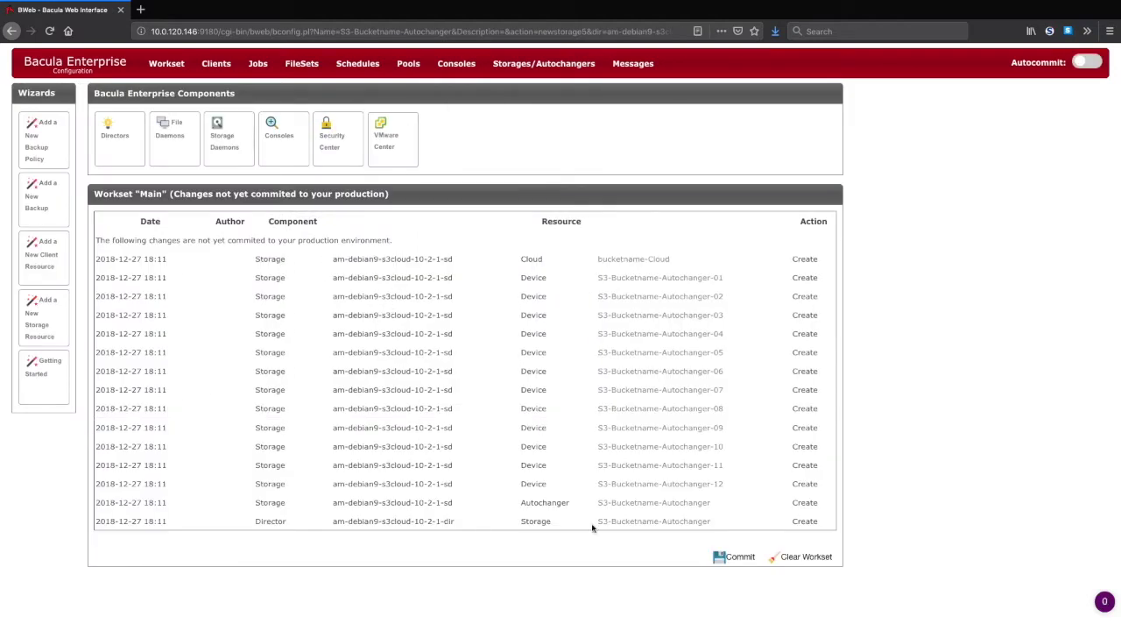
- Commit the workset to production, reloading the Director and restarting affected services
{"action": "left_click", "coordinate": [723, 563]}
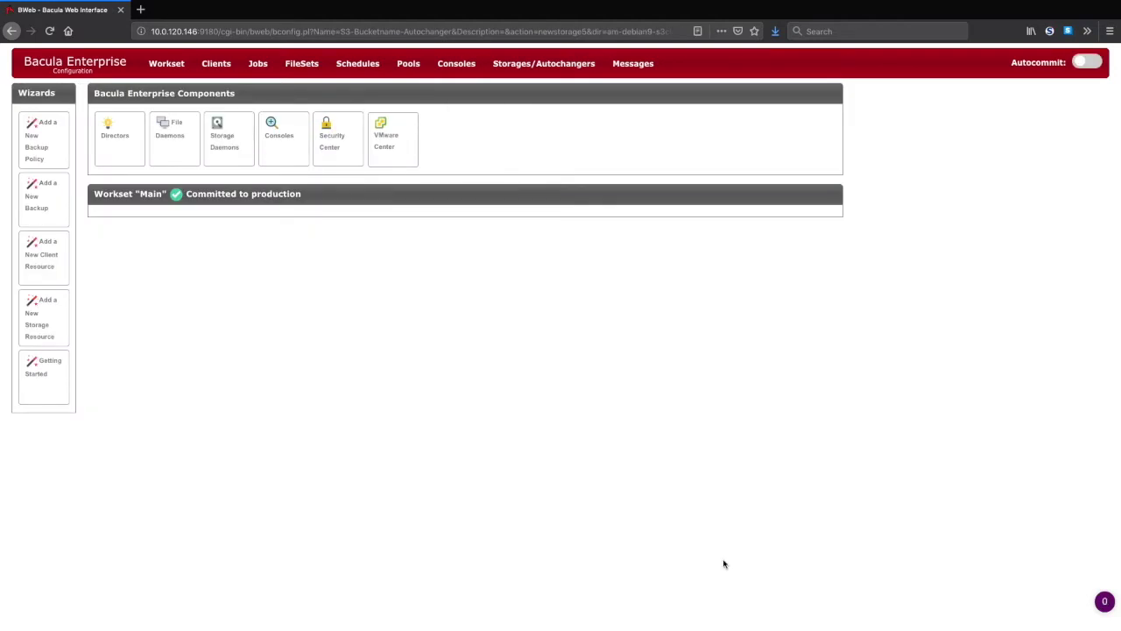
{"action": "left_click", "coordinate": [550, 253]}
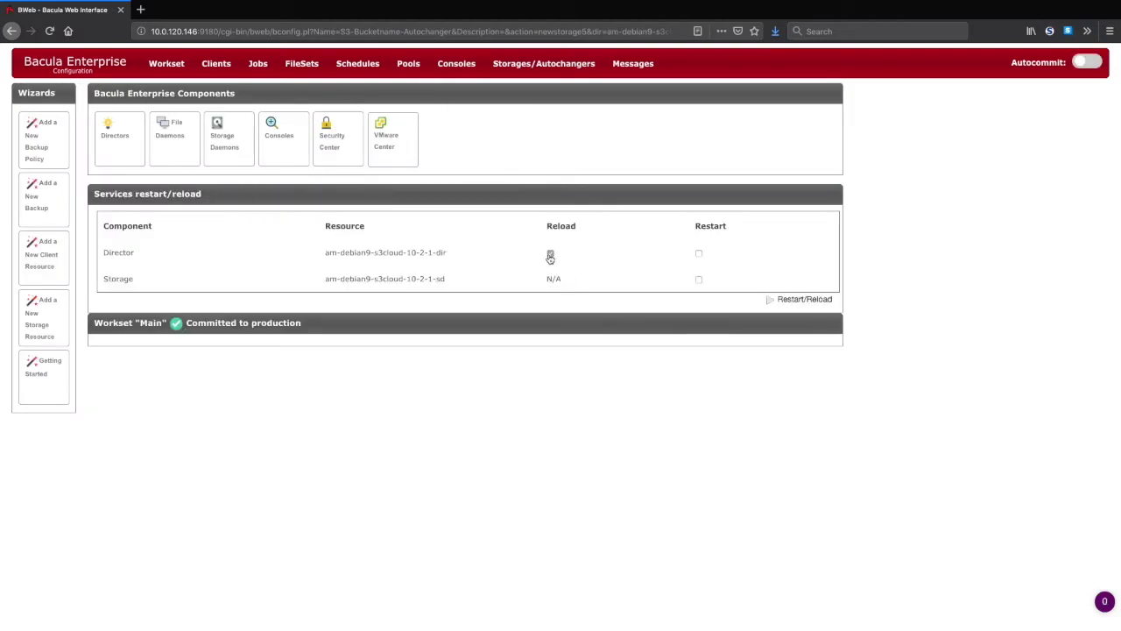
{"action": "left_click", "coordinate": [771, 299]}
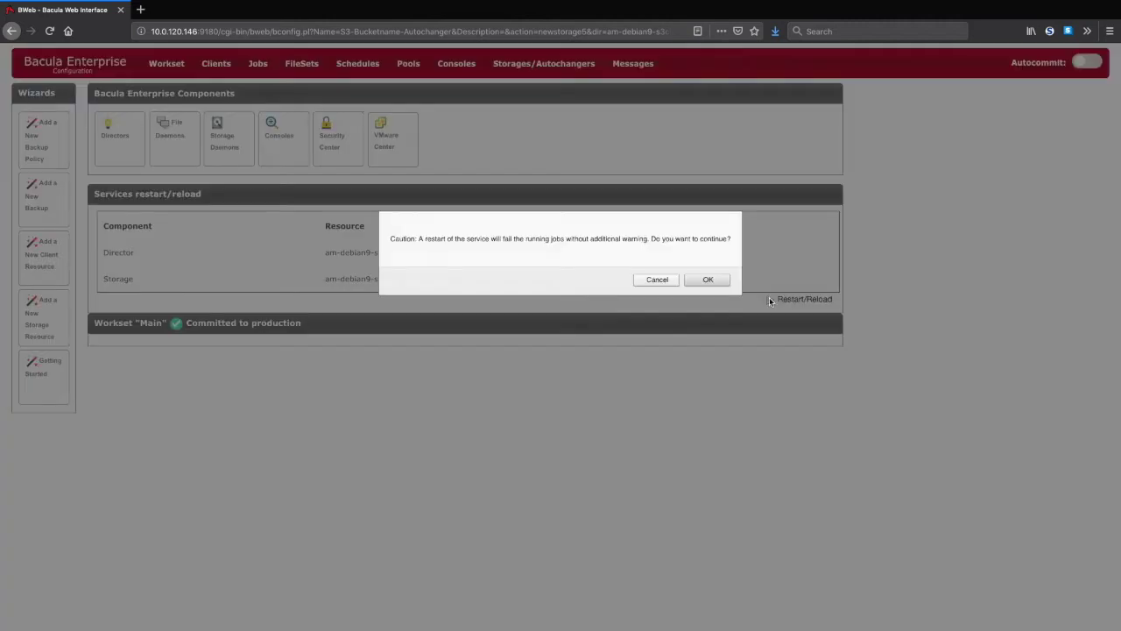
{"action": "left_click", "coordinate": [706, 279]}
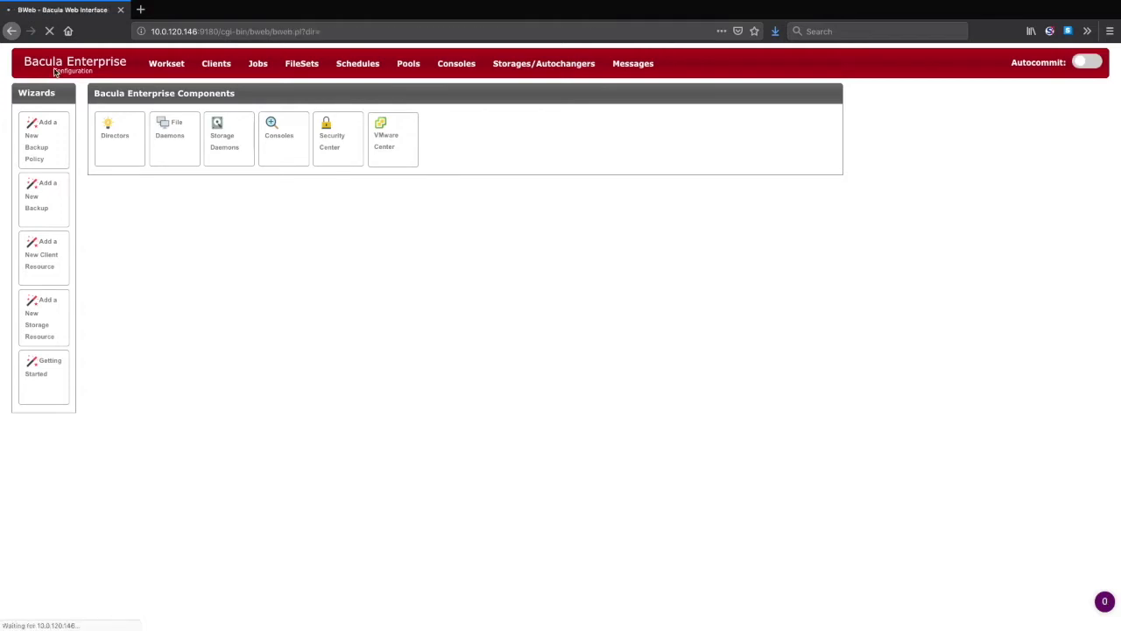
- Select the BackupClient1 defined job and set its level to Full
{"action": "left_click", "coordinate": [202, 62]}
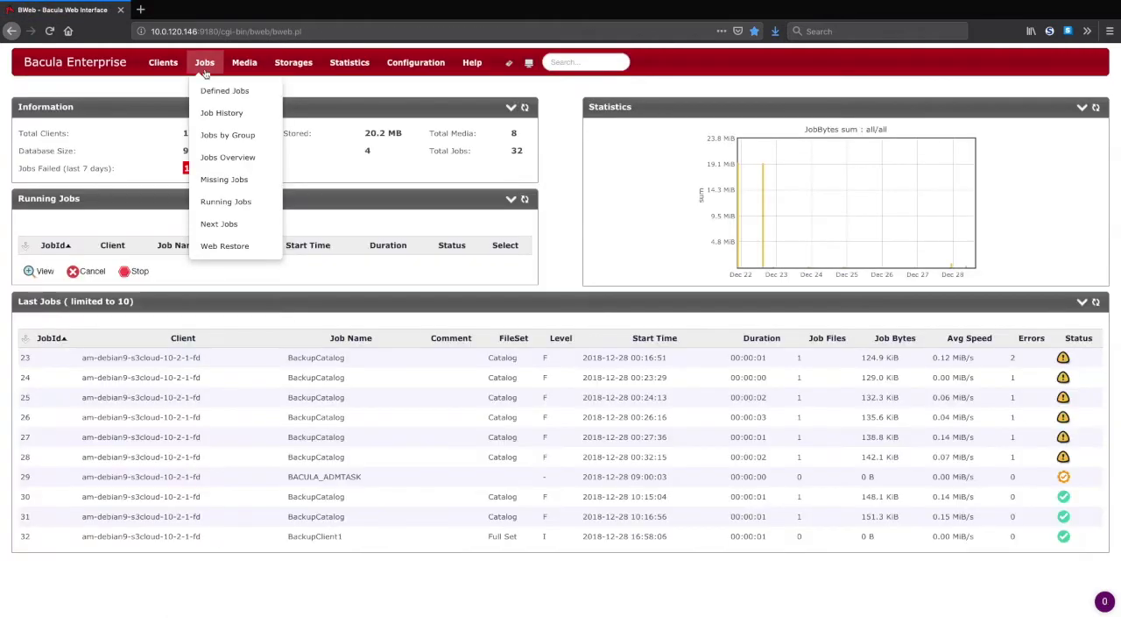
{"action": "left_click", "coordinate": [211, 91]}
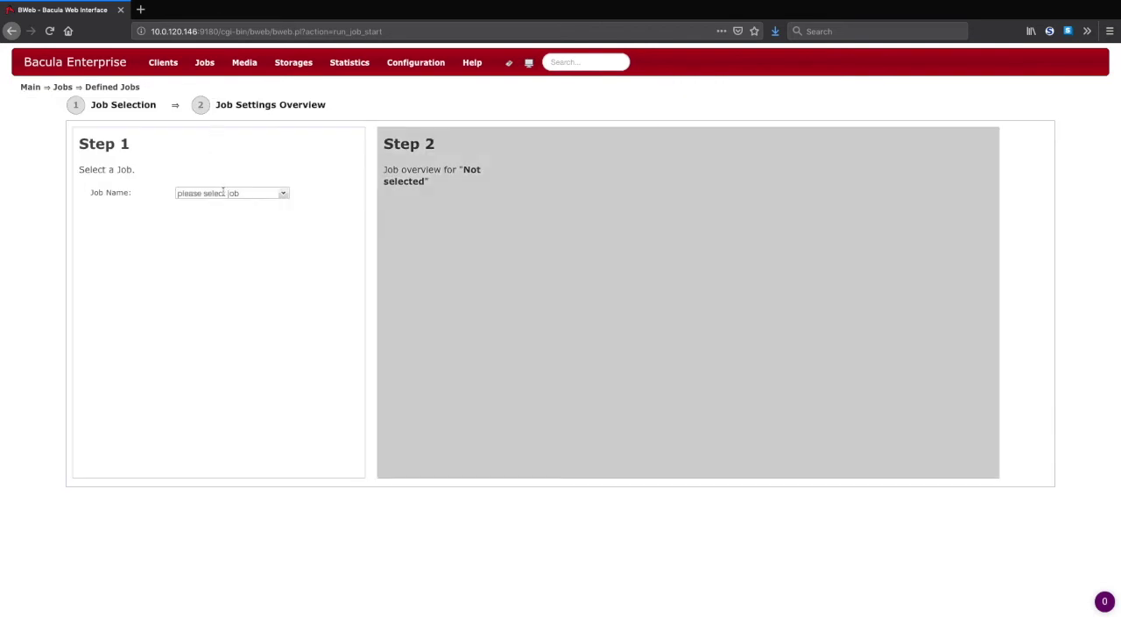
{"action": "left_click", "coordinate": [225, 192]}
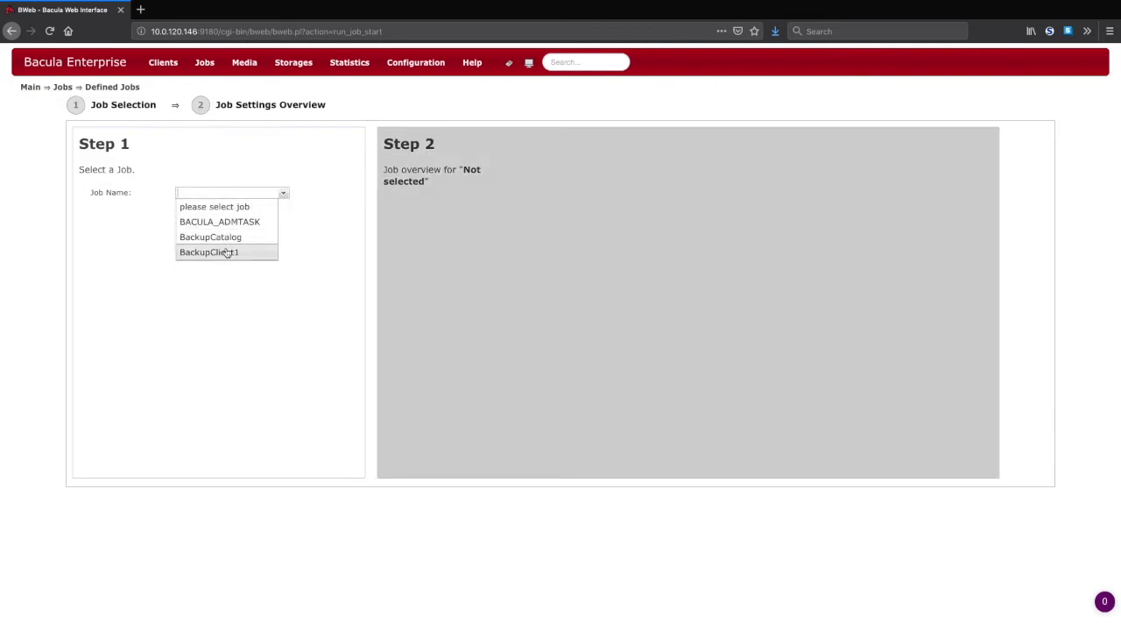
{"action": "left_click", "coordinate": [226, 252]}
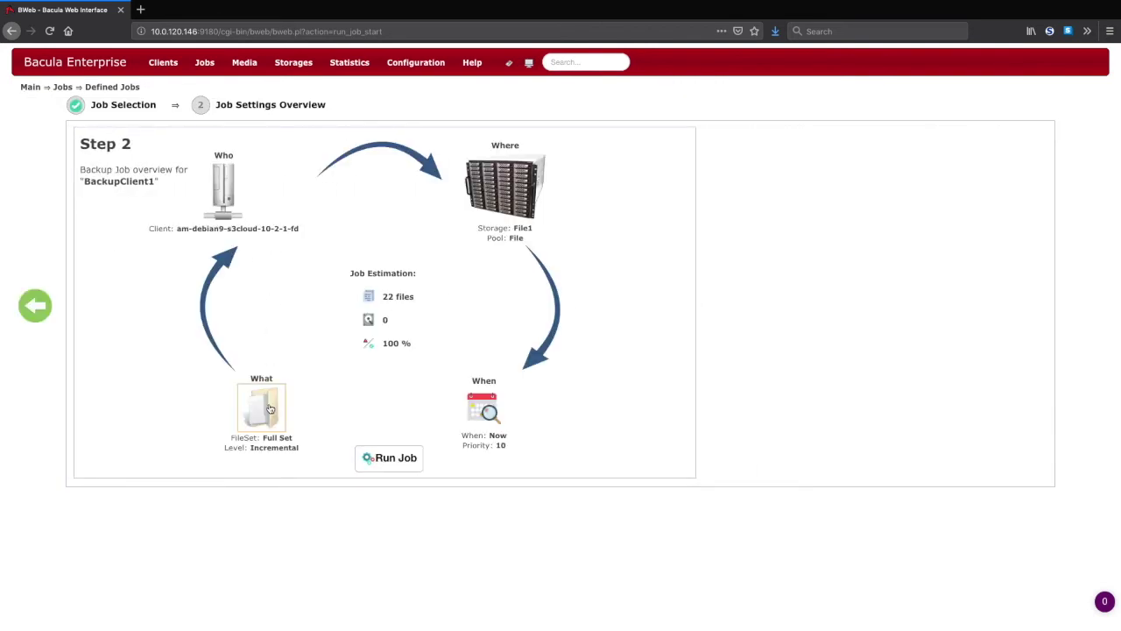
{"action": "left_click", "coordinate": [269, 409]}
{"action": "left_click", "coordinate": [517, 321]}
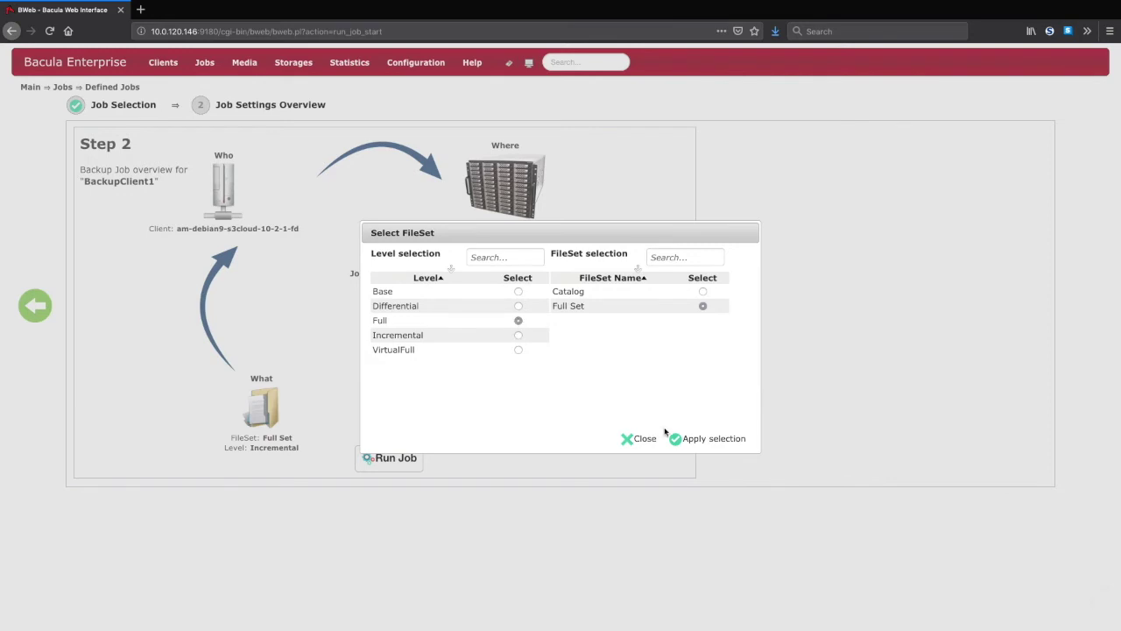
{"action": "left_click", "coordinate": [692, 438]}
- Direct the job to S3-Bucketname-Autochanger storage and the S3-bucketname pool, then run it
{"action": "left_click", "coordinate": [505, 184]}
{"action": "left_click", "coordinate": [533, 321]}
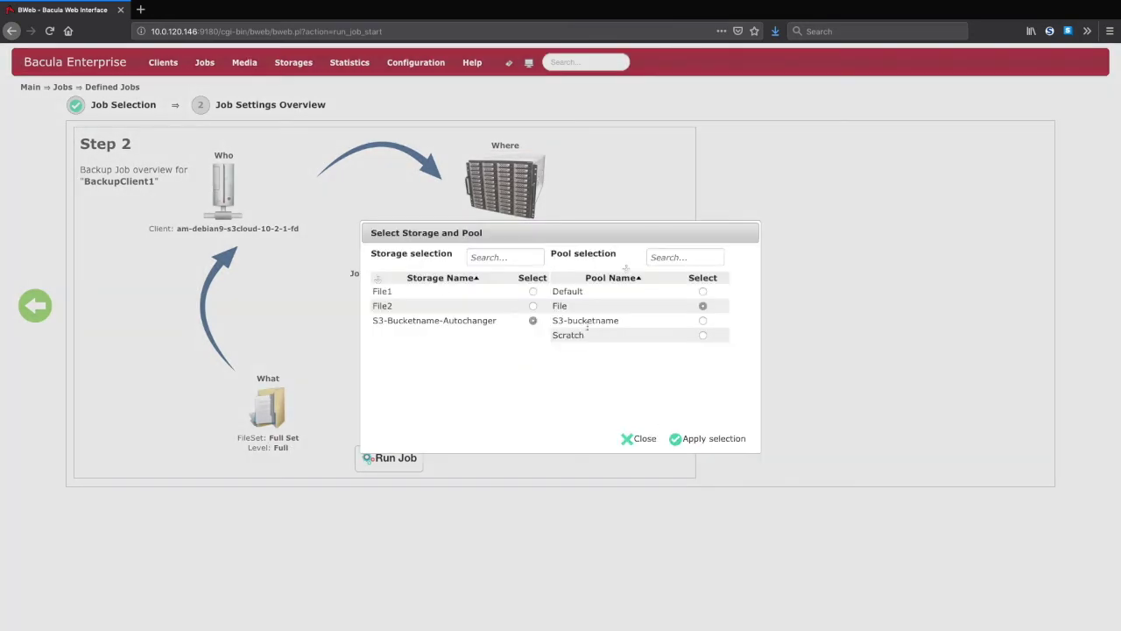
{"action": "left_click", "coordinate": [703, 321]}
{"action": "left_click", "coordinate": [691, 440]}
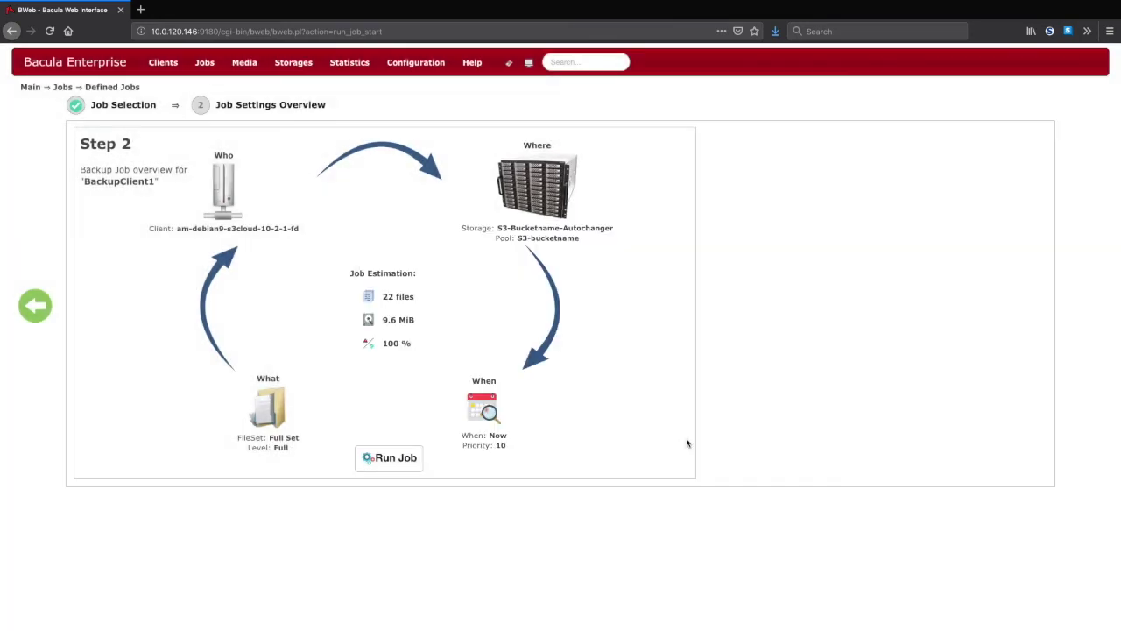
{"action": "left_click", "coordinate": [394, 459]}
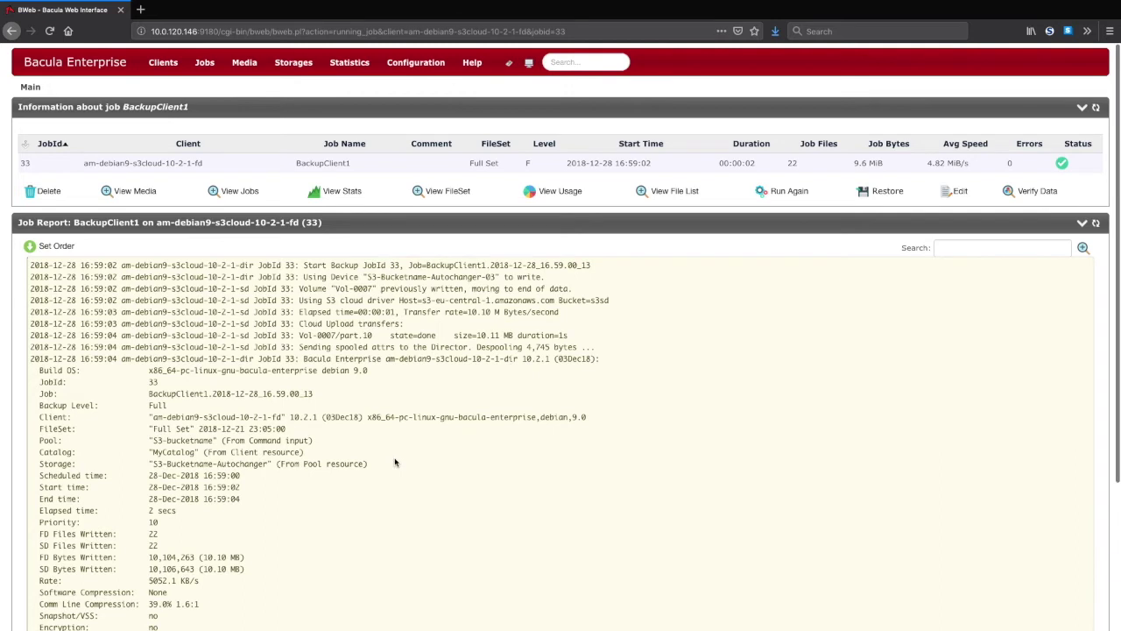
- Highlight the job 33 log lines from 'Using S3 cloud driver' through the part.10 upload
{"action": "scroll", "coordinate": [394, 461], "scroll_direction": "down", "scroll_amount": 3}
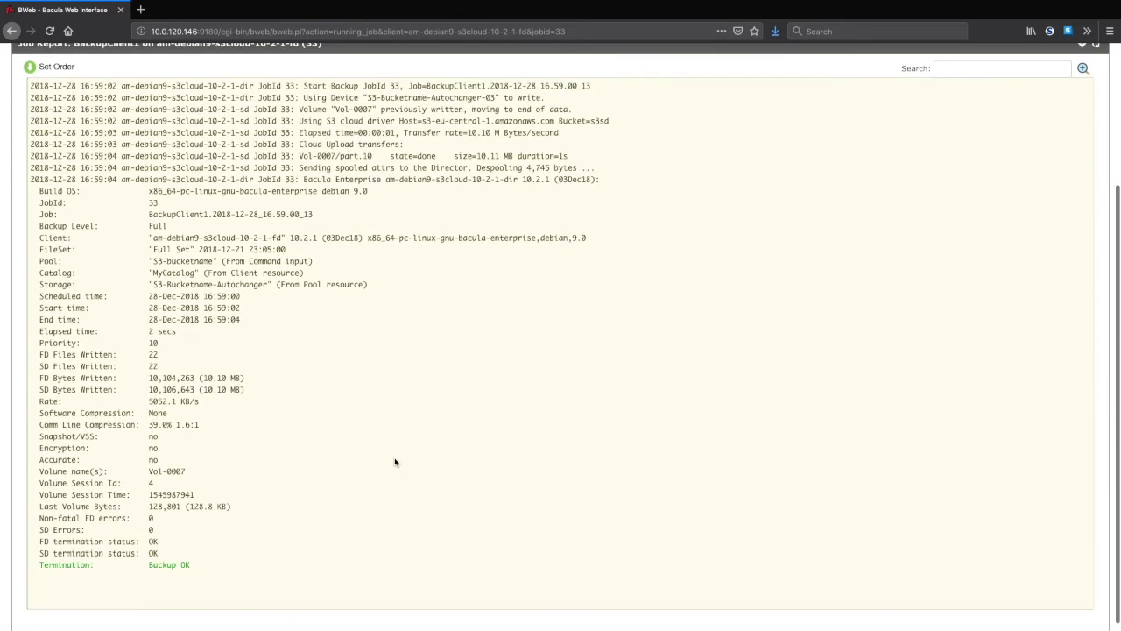
{"action": "scroll", "coordinate": [367, 410], "scroll_direction": "up", "scroll_amount": 1}
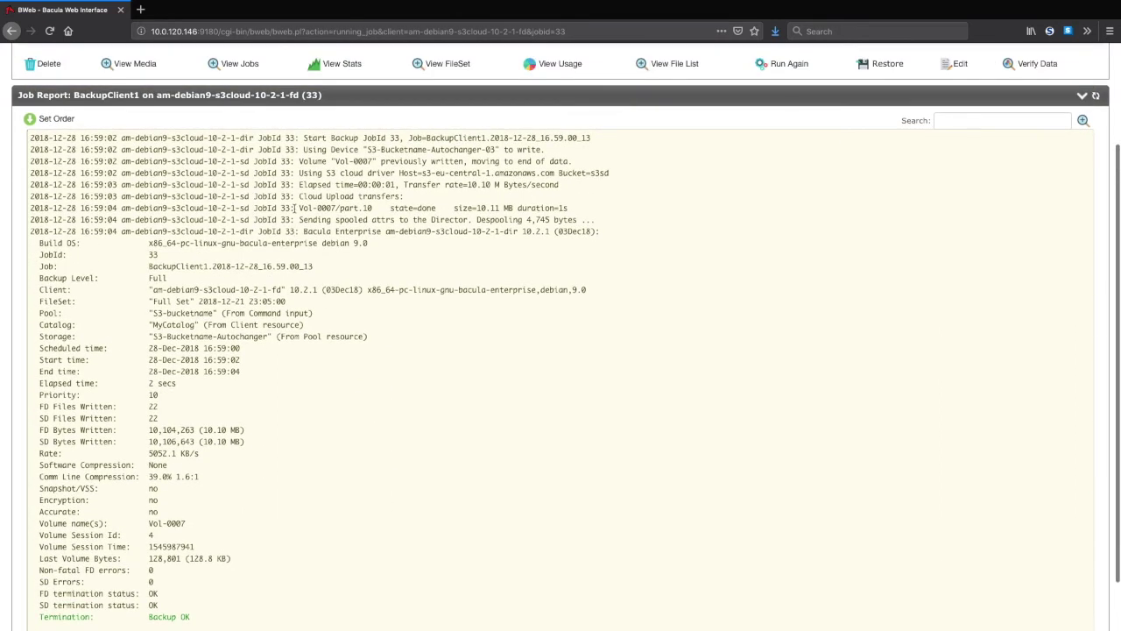
{"action": "left_click_drag", "start_coordinate": [299, 172], "coordinate": [578, 210]}
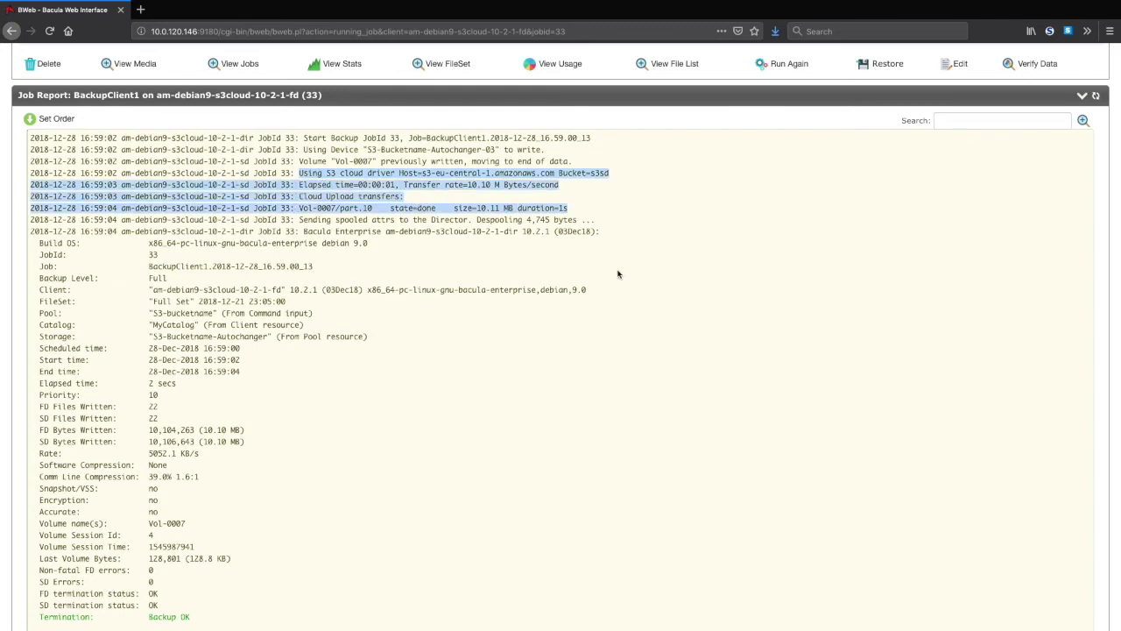